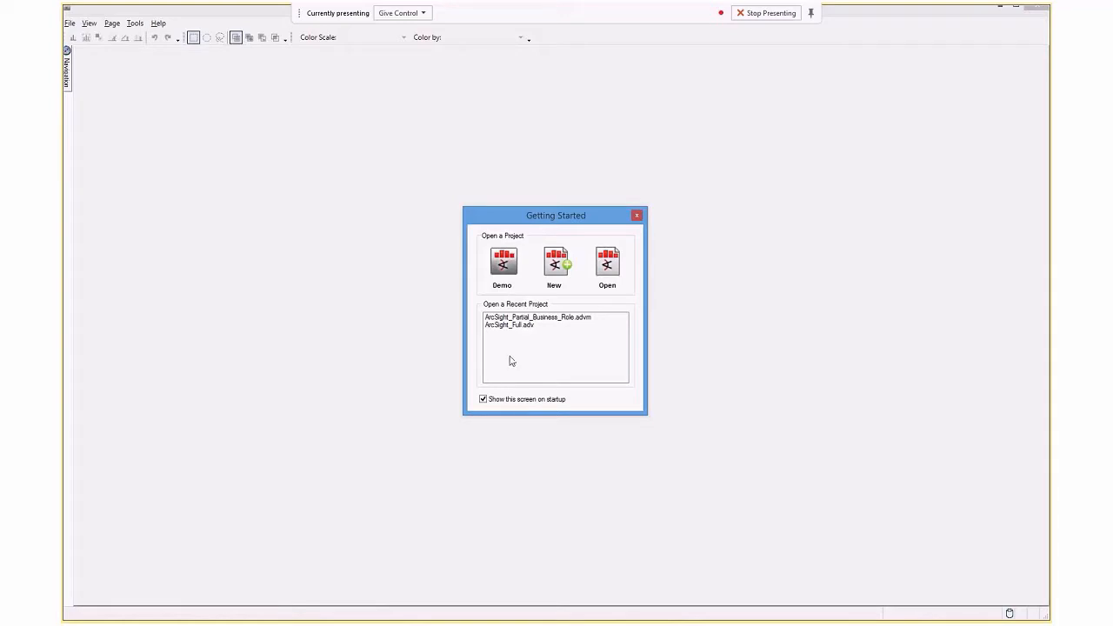
Step: Open the recent project ArcSight_Partial_Business_Role.advm
{"action": "left_click", "coordinate": [514, 318]}
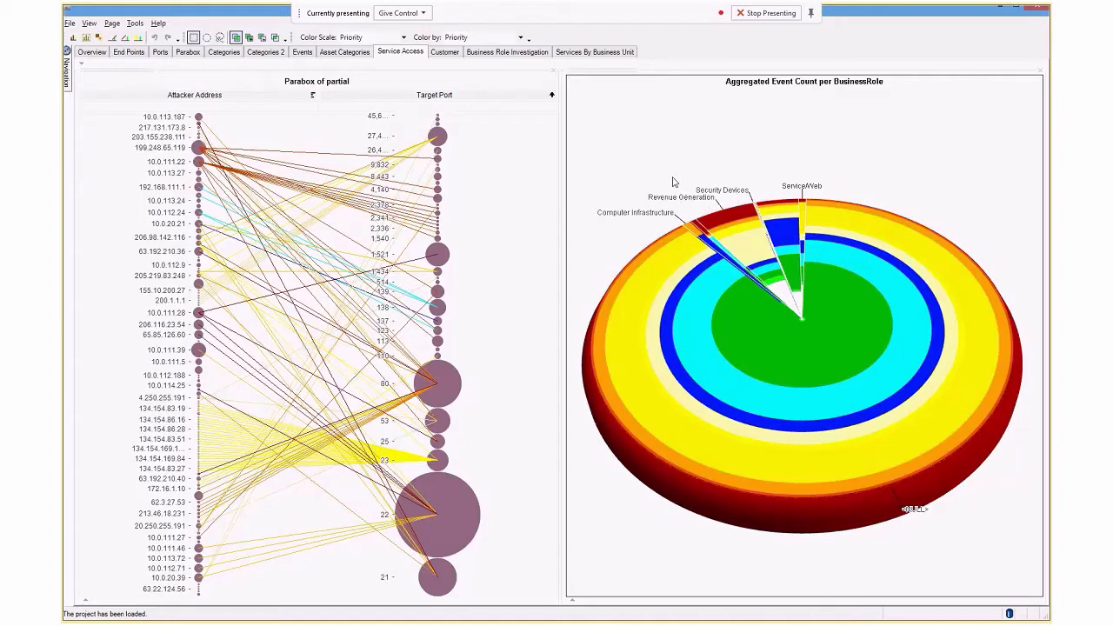
Step: Review the event charts on the End Points, Ports, Parabox, Categories, Categories 2 and Events pages
{"action": "left_click", "coordinate": [128, 52]}
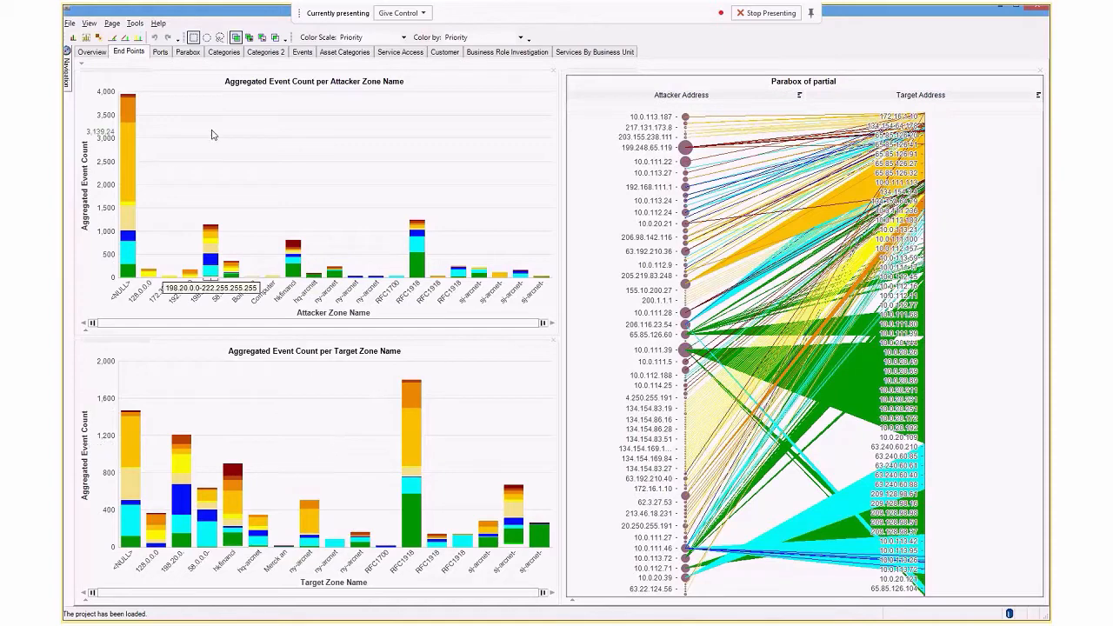
{"action": "left_click", "coordinate": [161, 52]}
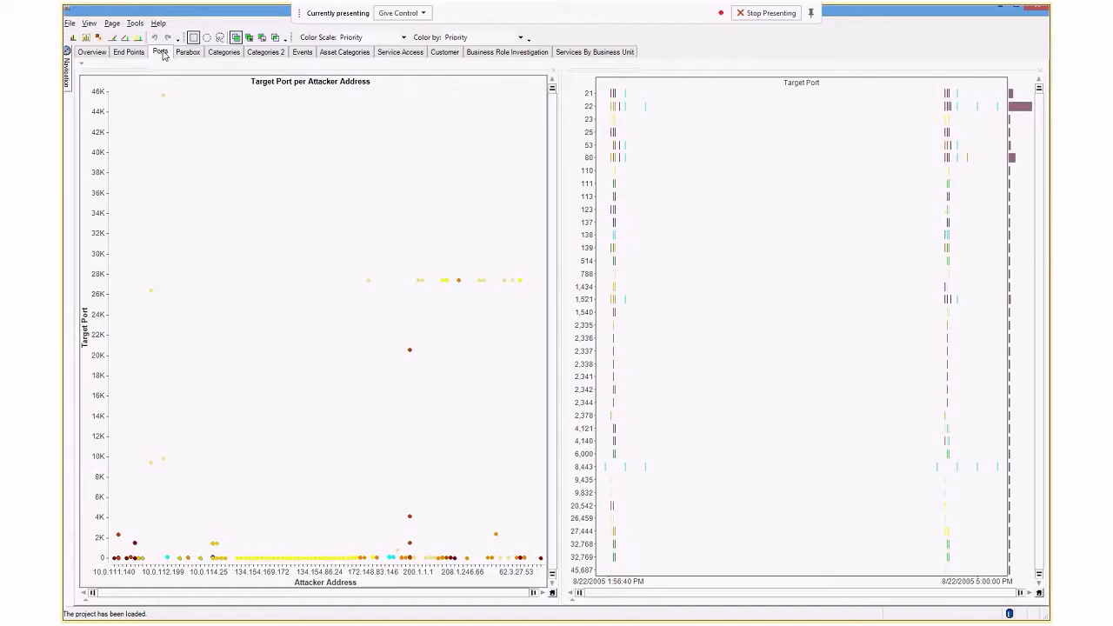
{"action": "left_click", "coordinate": [184, 54]}
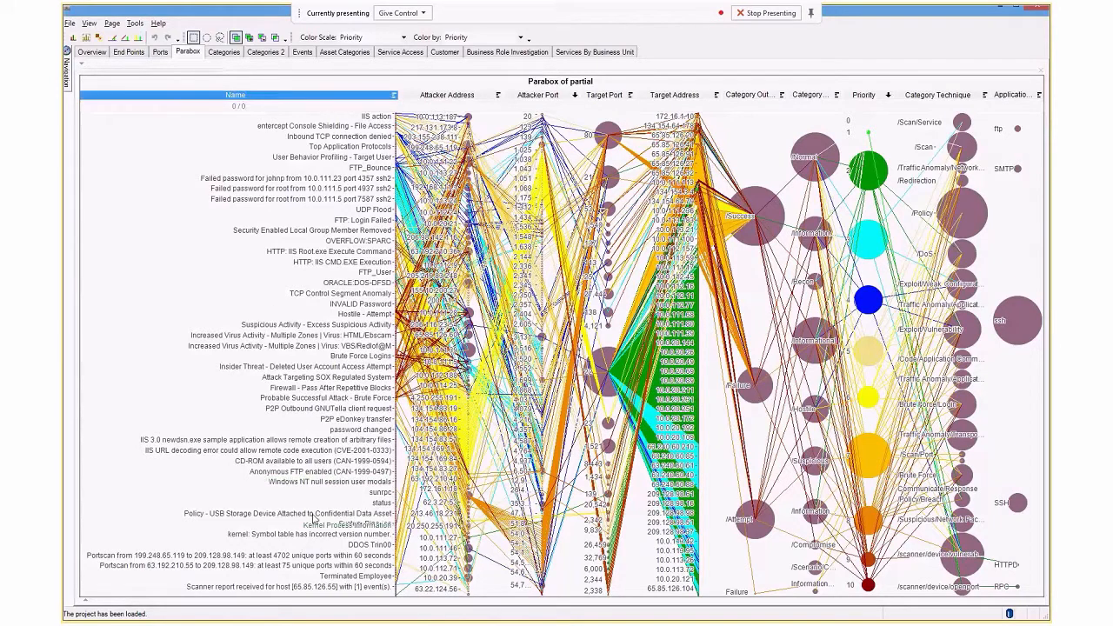
{"action": "key", "text": "Right"}
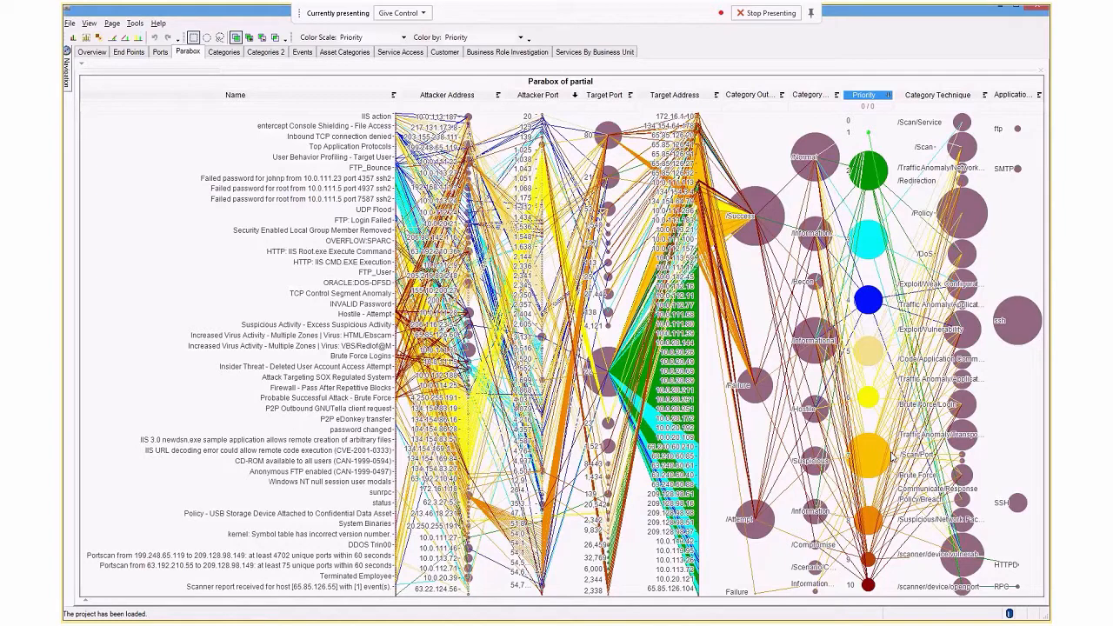
{"action": "left_click", "coordinate": [224, 52]}
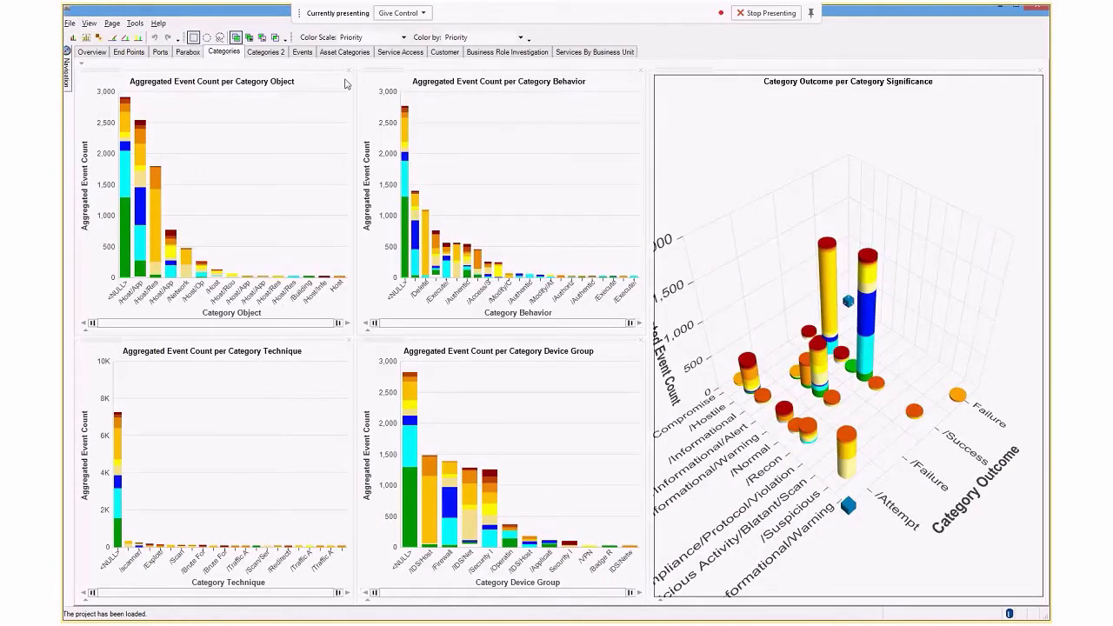
{"action": "left_click", "coordinate": [276, 53]}
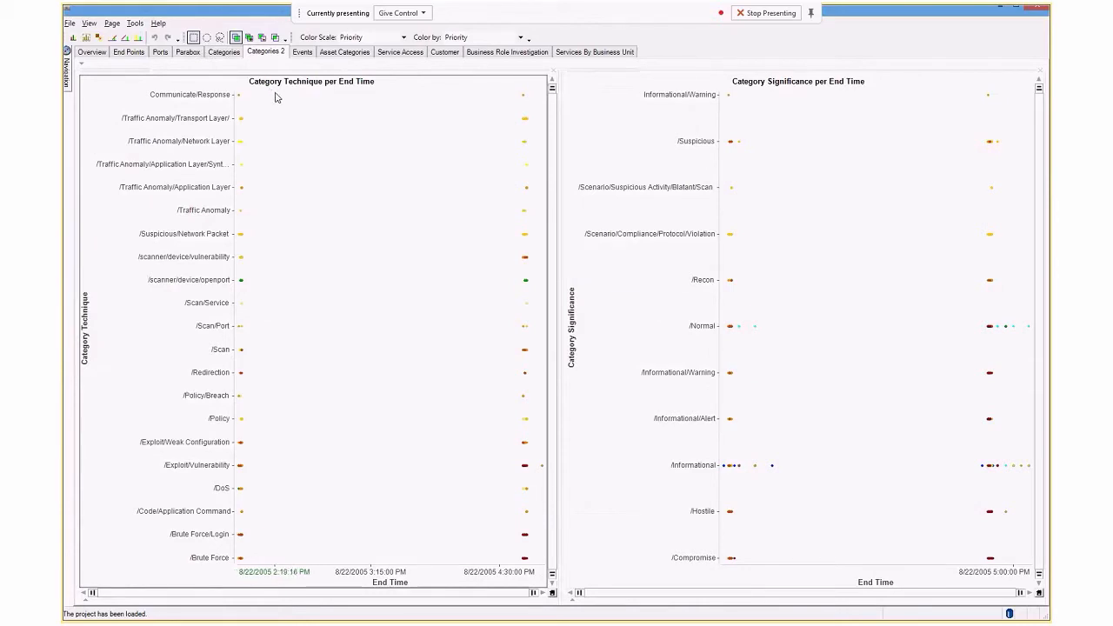
{"action": "left_click", "coordinate": [302, 52]}
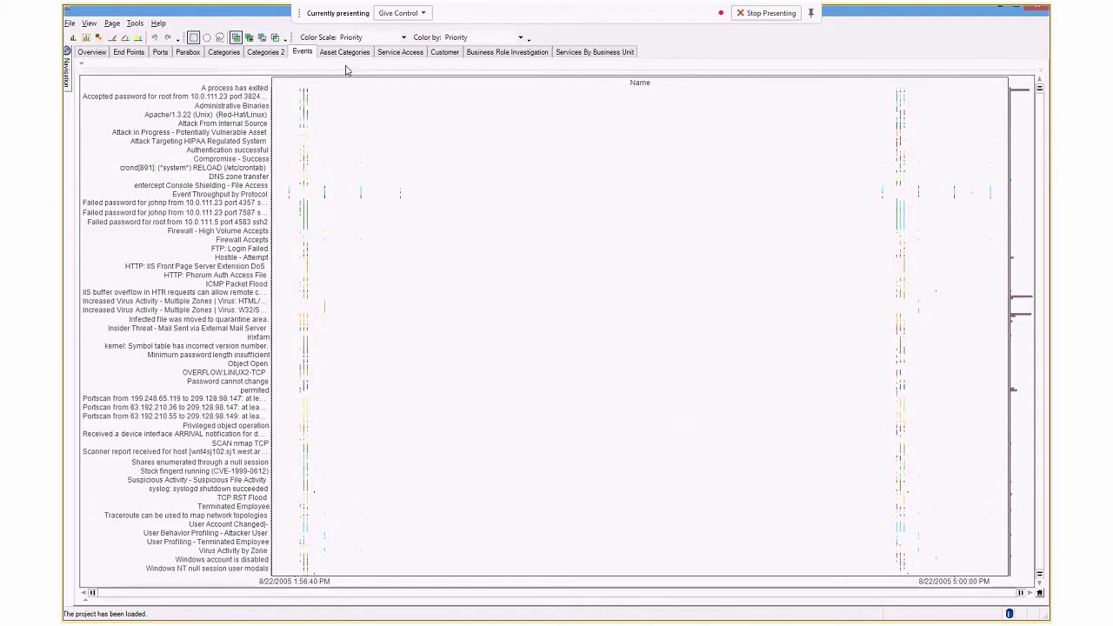
Step: Select the Revenue Generation slice in the Service Access pie, check it on the End Points page, and exclude all unselected items
{"action": "left_click", "coordinate": [402, 54]}
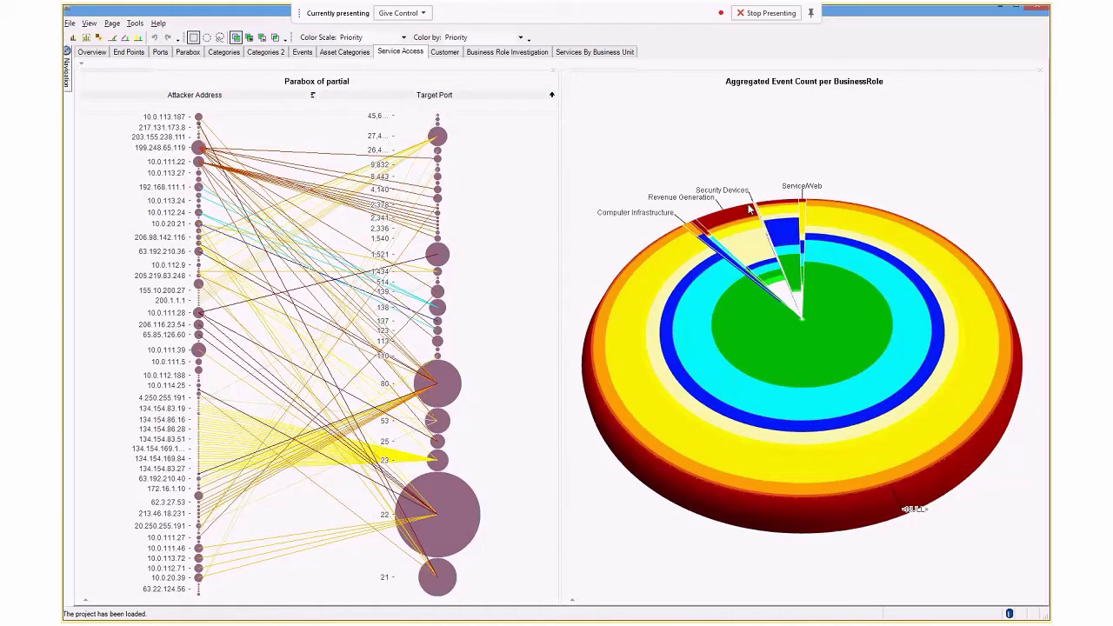
{"action": "mouse_move", "coordinate": [733, 219]}
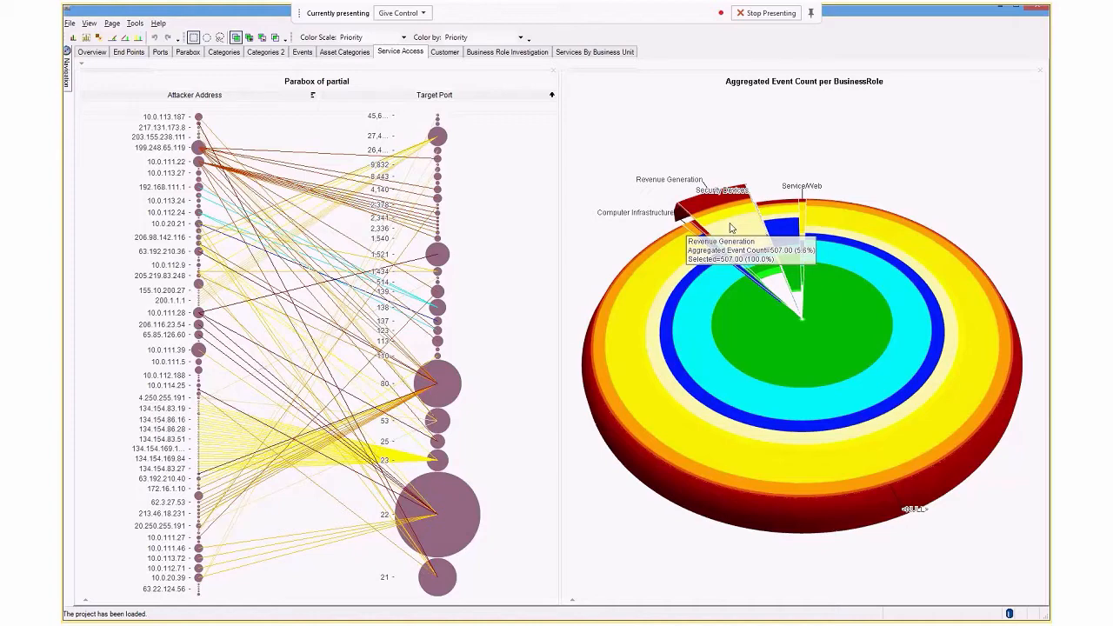
{"action": "left_click", "coordinate": [732, 228]}
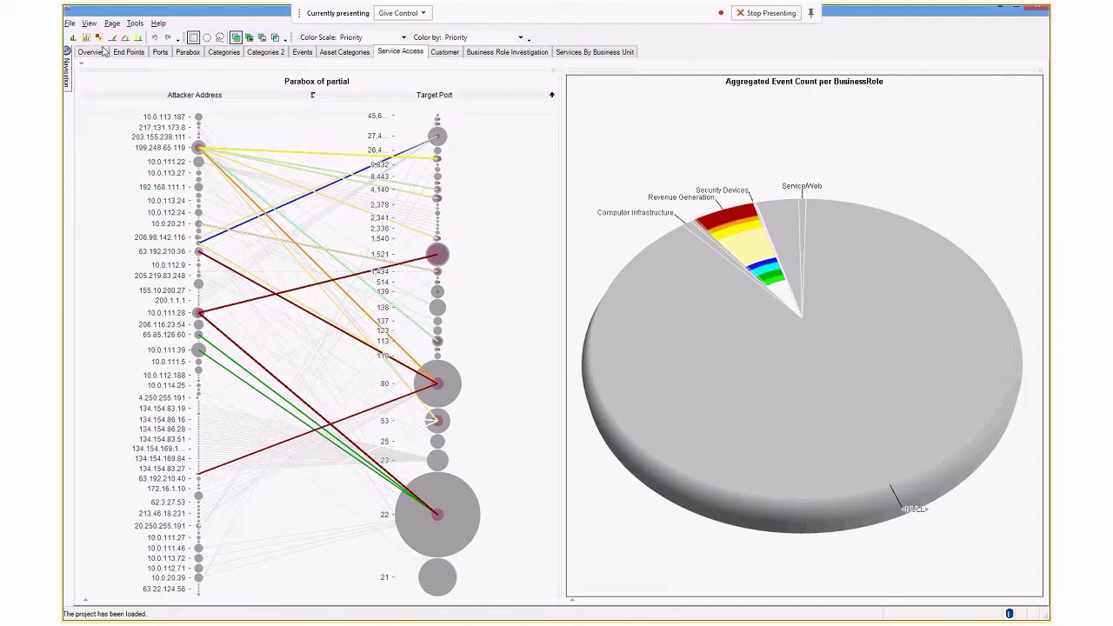
{"action": "left_click", "coordinate": [129, 52]}
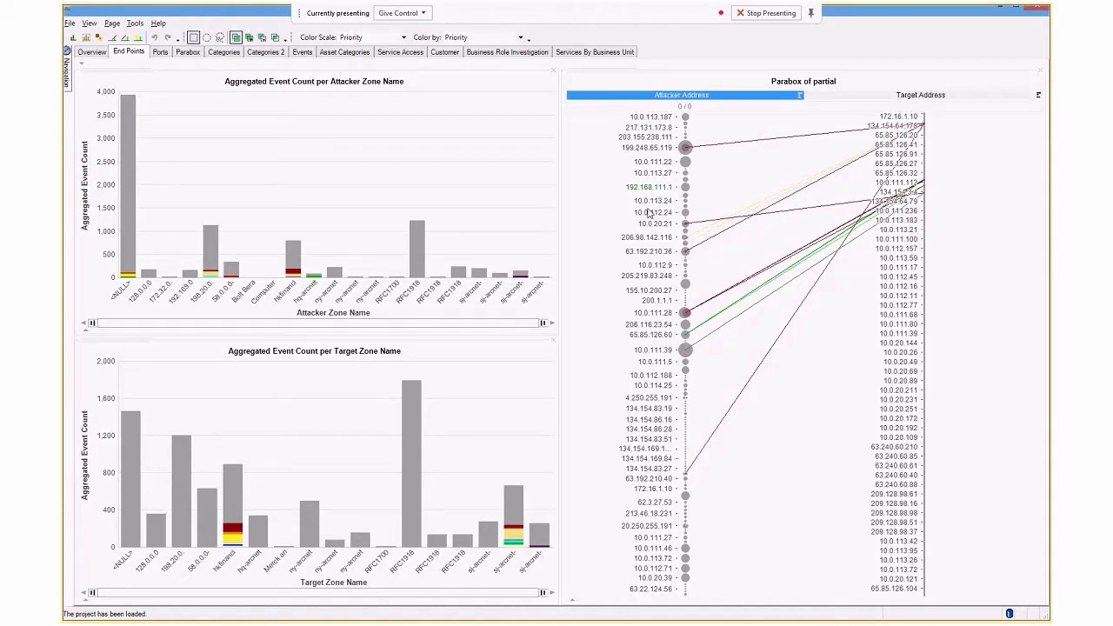
{"action": "left_click", "coordinate": [402, 52]}
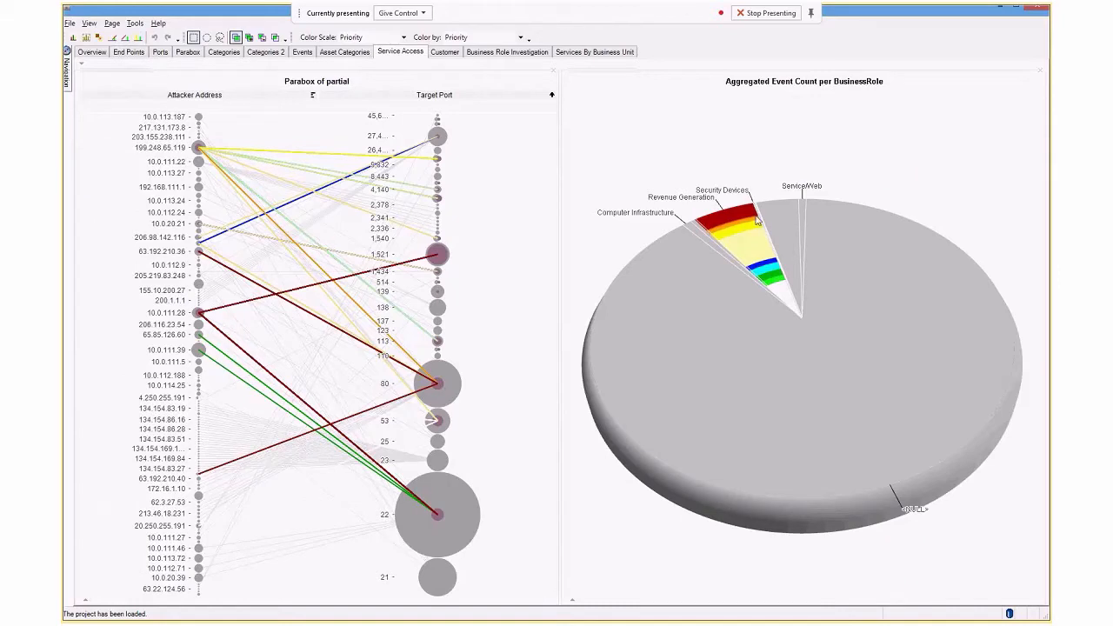
{"action": "left_click", "coordinate": [126, 39]}
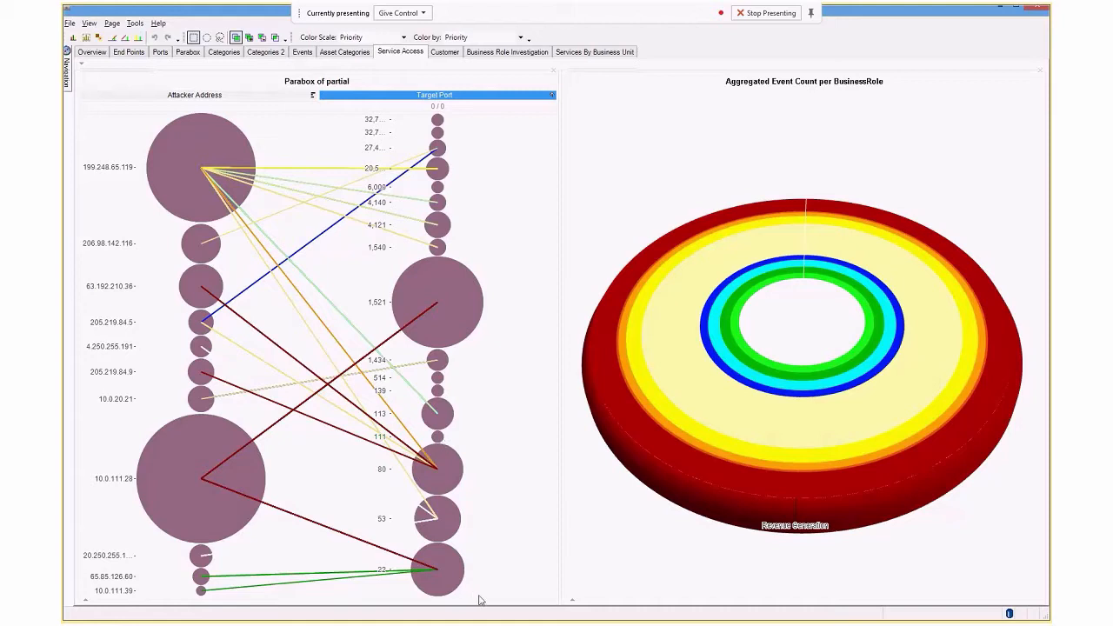
Step: Exclude the events on target ports 80, 53 and 22 from the Service Access parabox
{"action": "left_click_drag", "start_coordinate": [479, 596], "coordinate": [377, 460]}
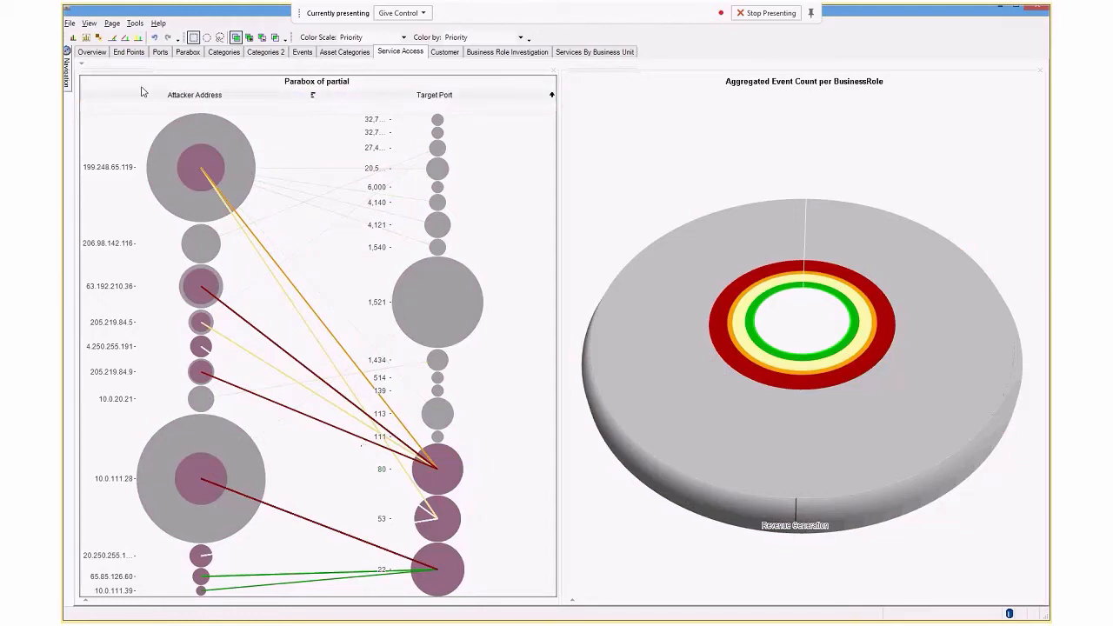
{"action": "left_click", "coordinate": [126, 39]}
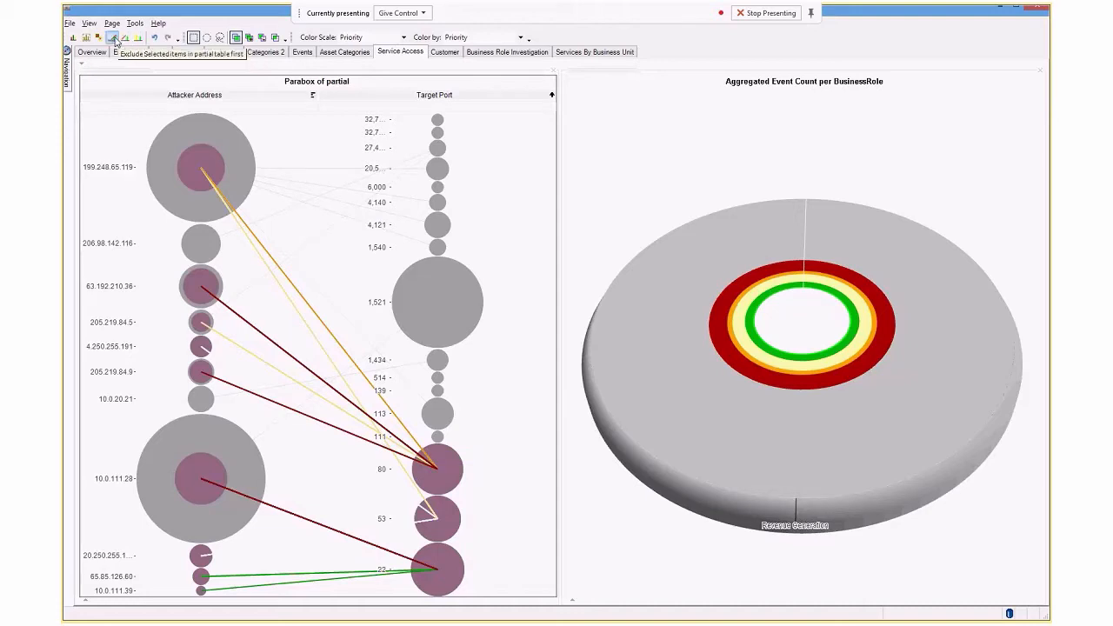
{"action": "left_click", "coordinate": [114, 40]}
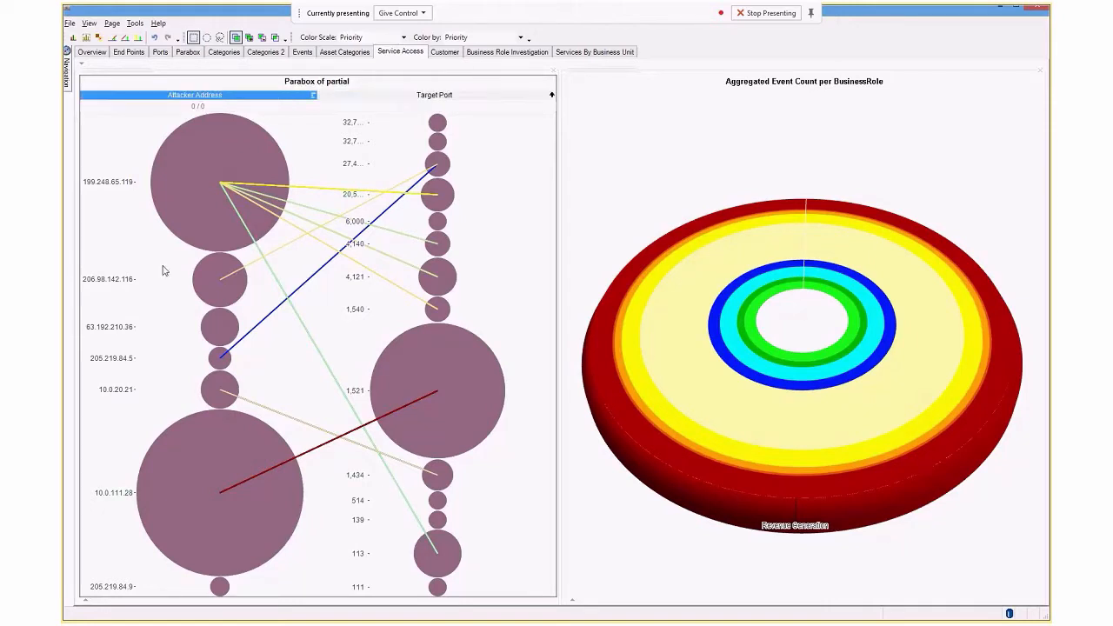
Step: Select the priority 10 events on the Parabox page to trace their connections, and undo the selection
{"action": "left_click", "coordinate": [188, 52]}
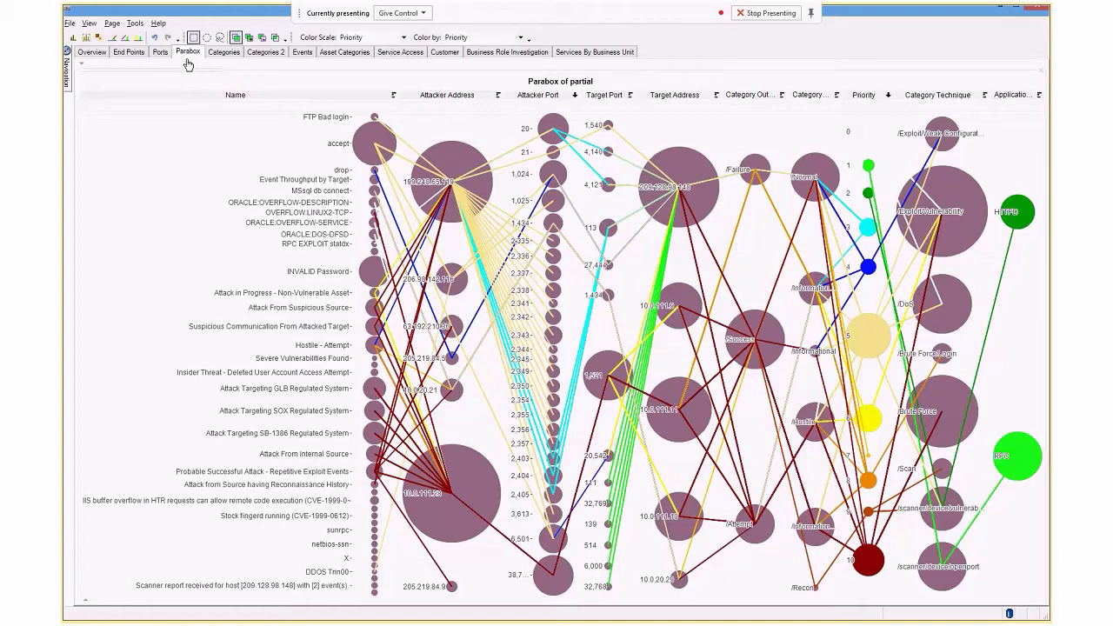
{"action": "left_click", "coordinate": [194, 95]}
{"action": "left_click", "coordinate": [863, 567]}
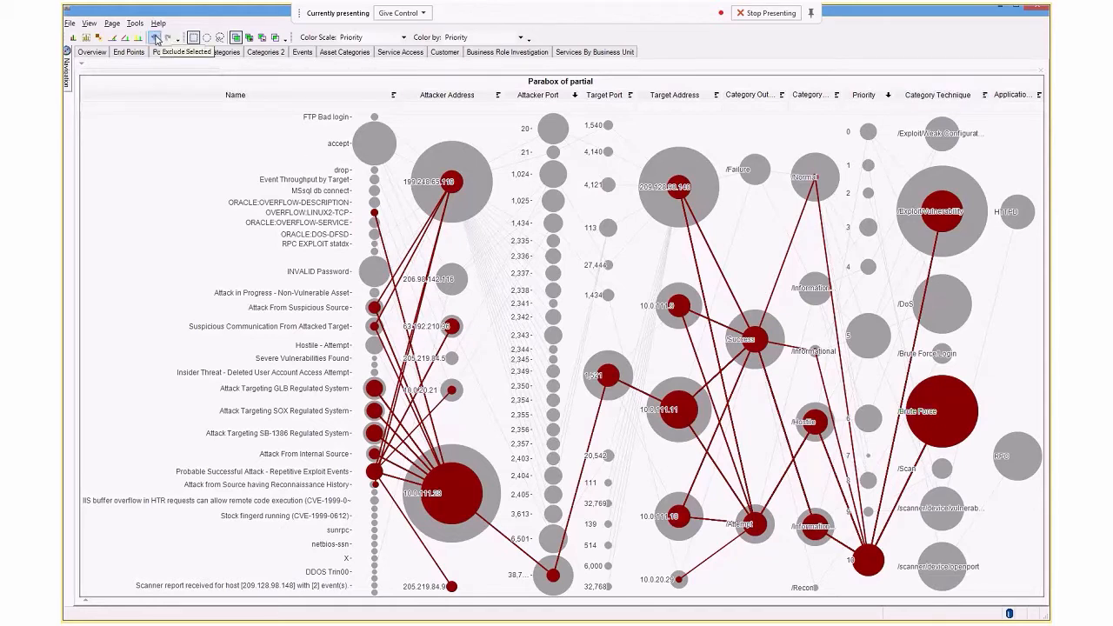
{"action": "left_click", "coordinate": [155, 38]}
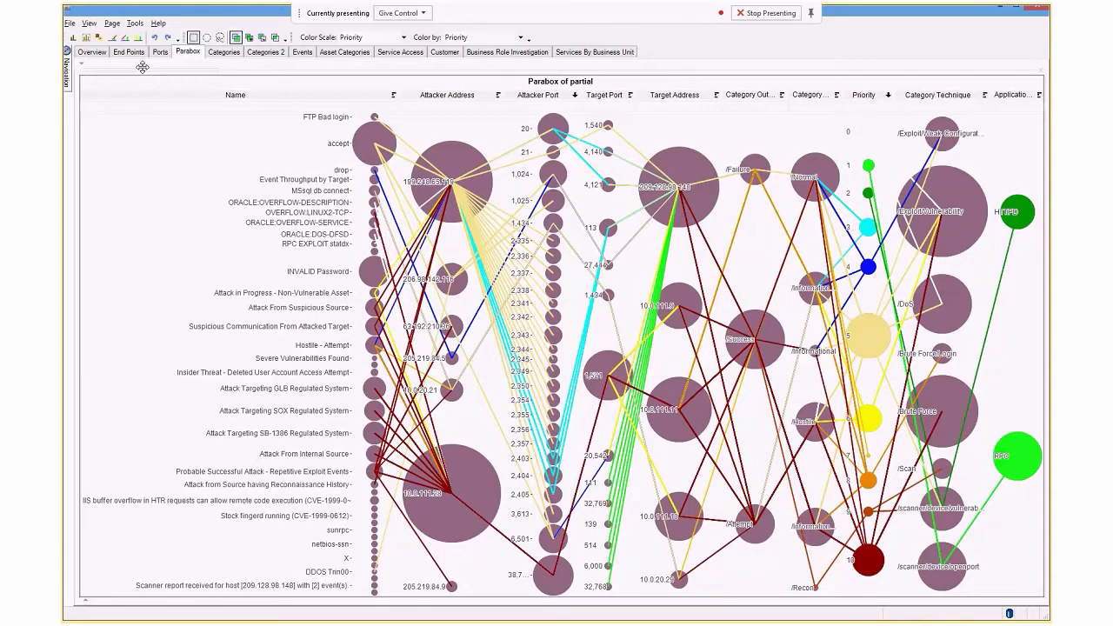
Step: Isolate attacker address 10.0.111.28 on the End Points page by excluding all unselected items
{"action": "left_click", "coordinate": [128, 52]}
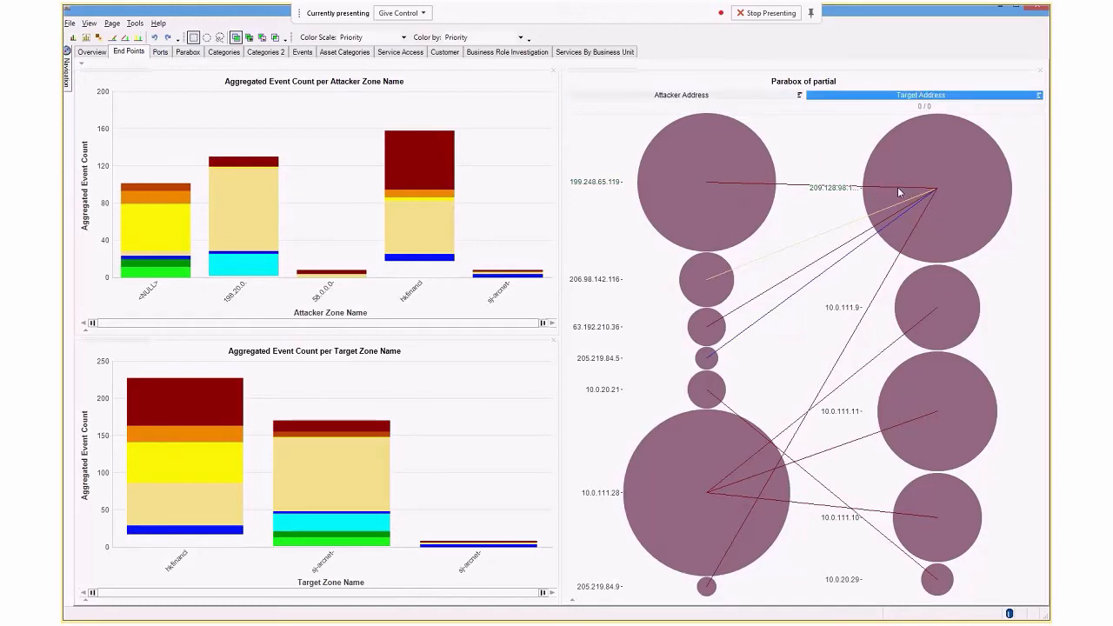
{"action": "left_click", "coordinate": [700, 453]}
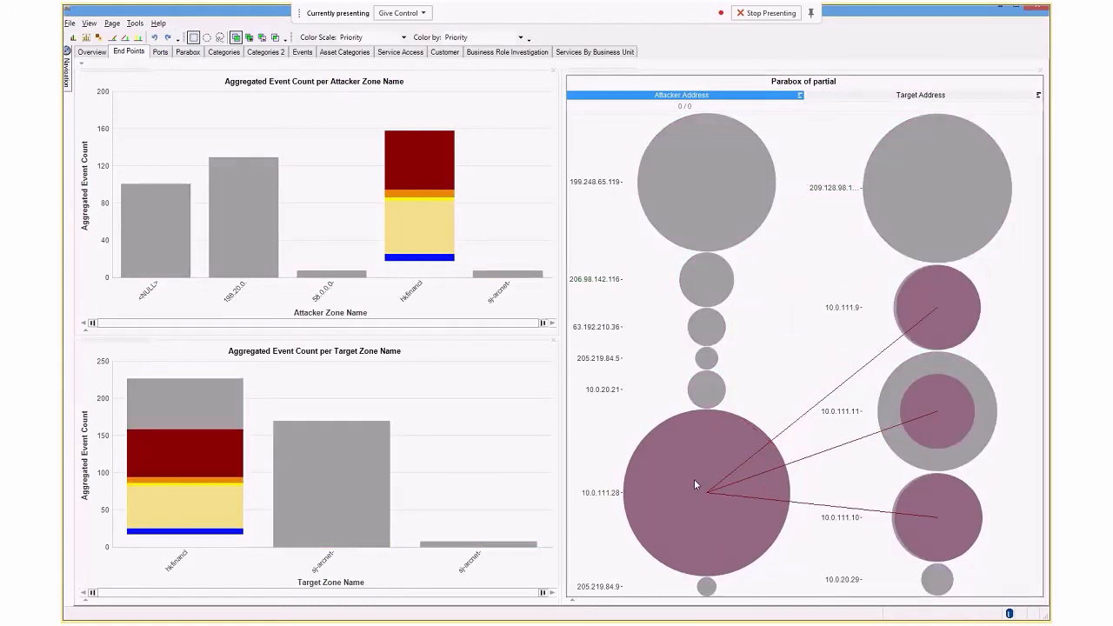
{"action": "left_click", "coordinate": [124, 39]}
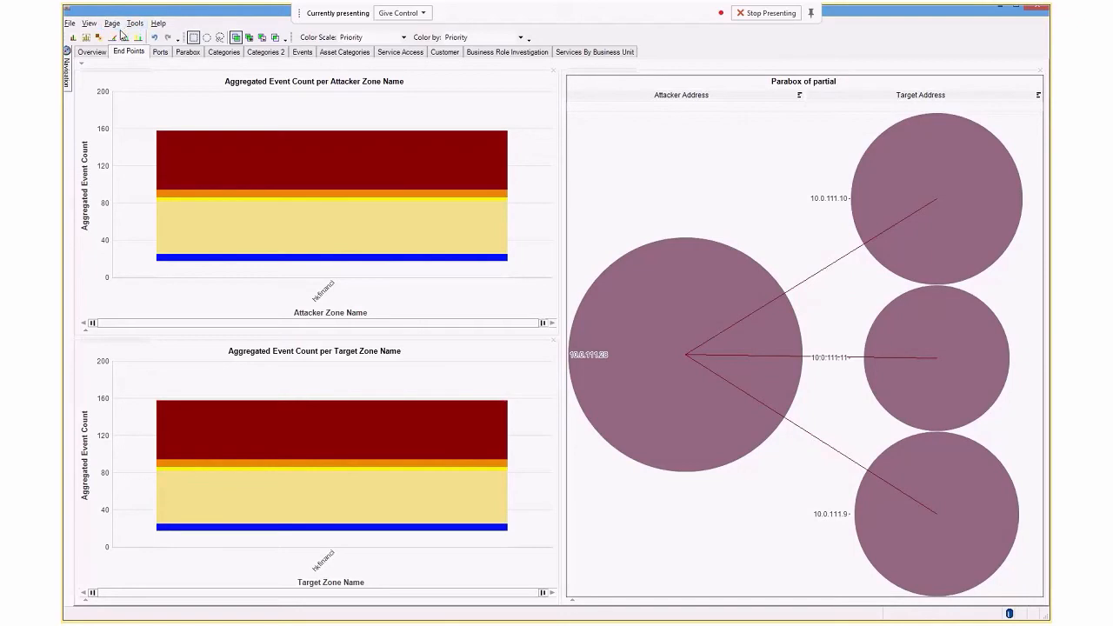
Step: Examine the isolated attacker's event names, ports, targets, priorities and techniques on the Parabox and Service Access pages
{"action": "left_click", "coordinate": [184, 54]}
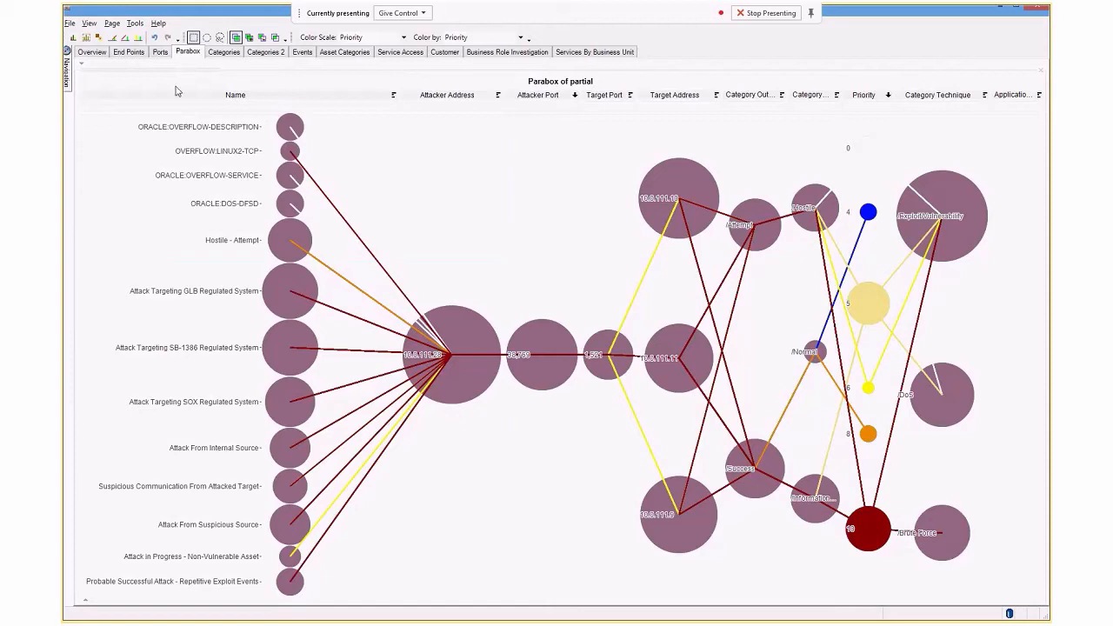
{"action": "left_click", "coordinate": [178, 91]}
{"action": "left_click", "coordinate": [392, 53]}
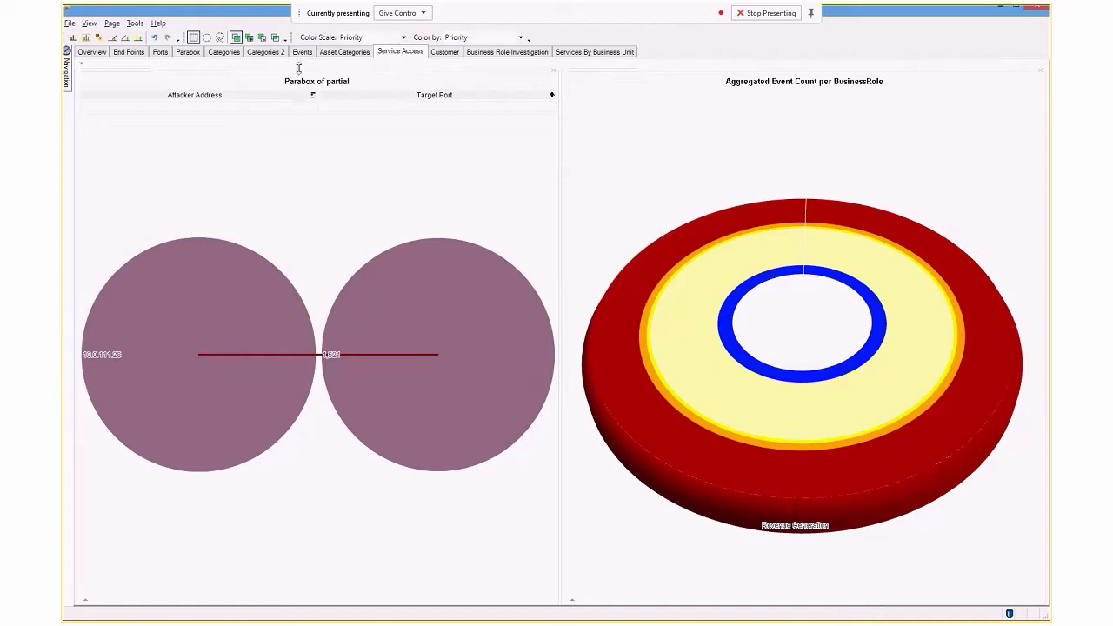
{"action": "left_click", "coordinate": [189, 53]}
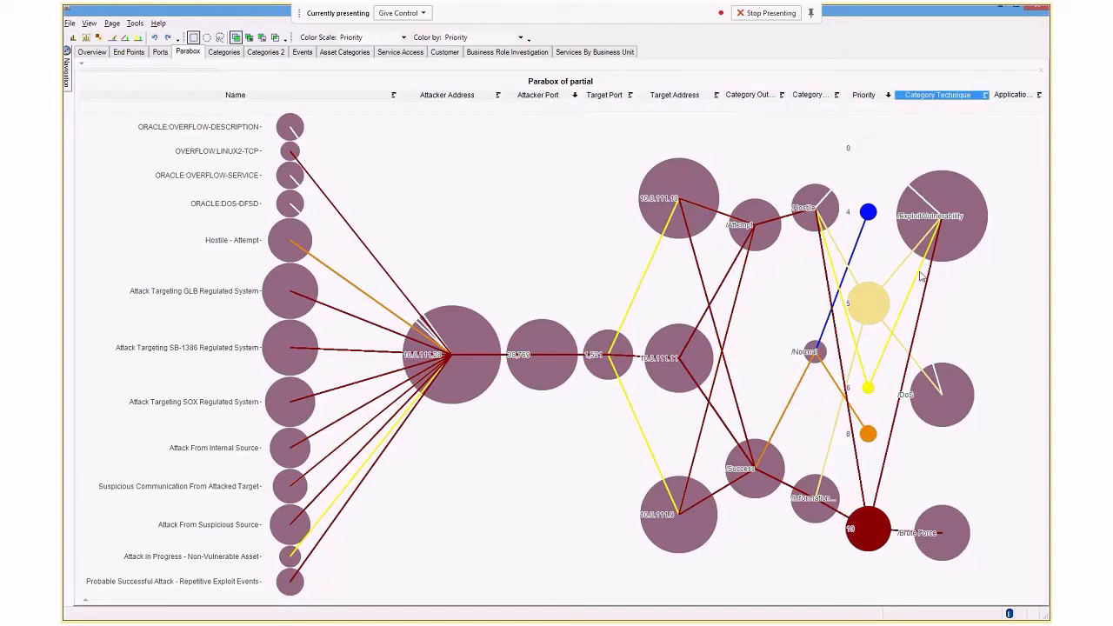
Step: Restore the excluded items from the Service Access pie chart and show the attacker's events in context on the Parabox page
{"action": "left_click", "coordinate": [401, 53]}
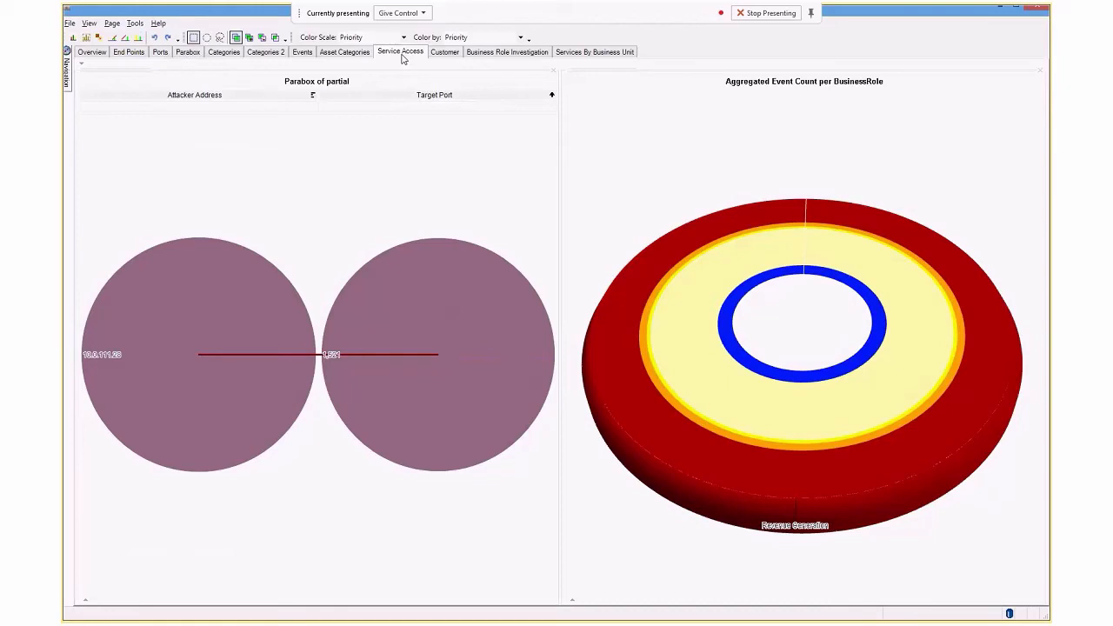
{"action": "left_click", "coordinate": [705, 332]}
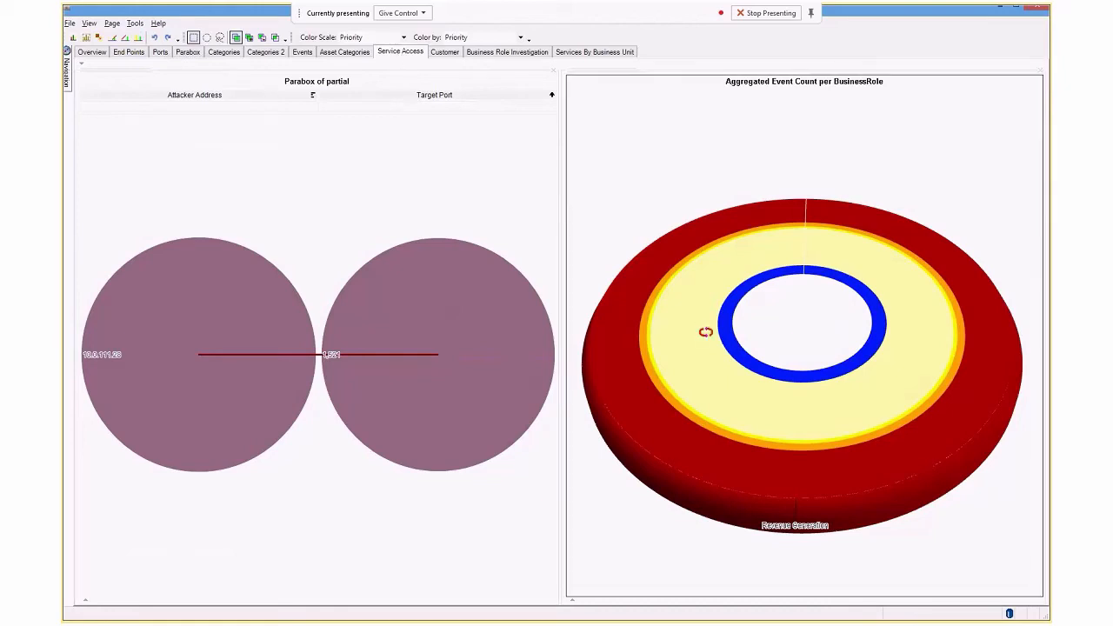
{"action": "right_click", "coordinate": [705, 332]}
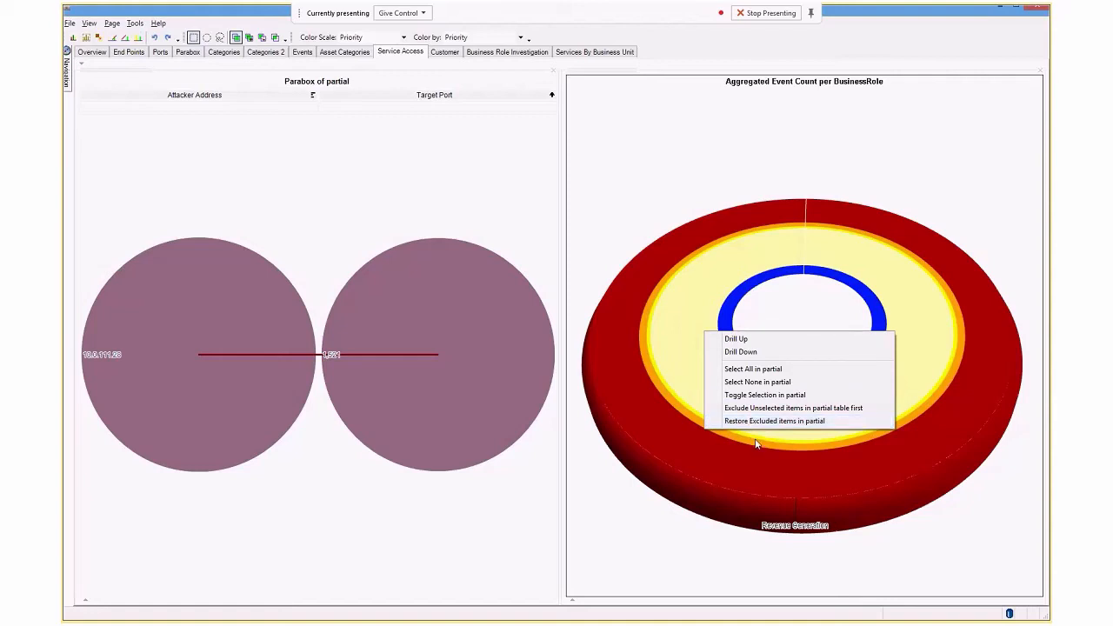
{"action": "left_click", "coordinate": [763, 422]}
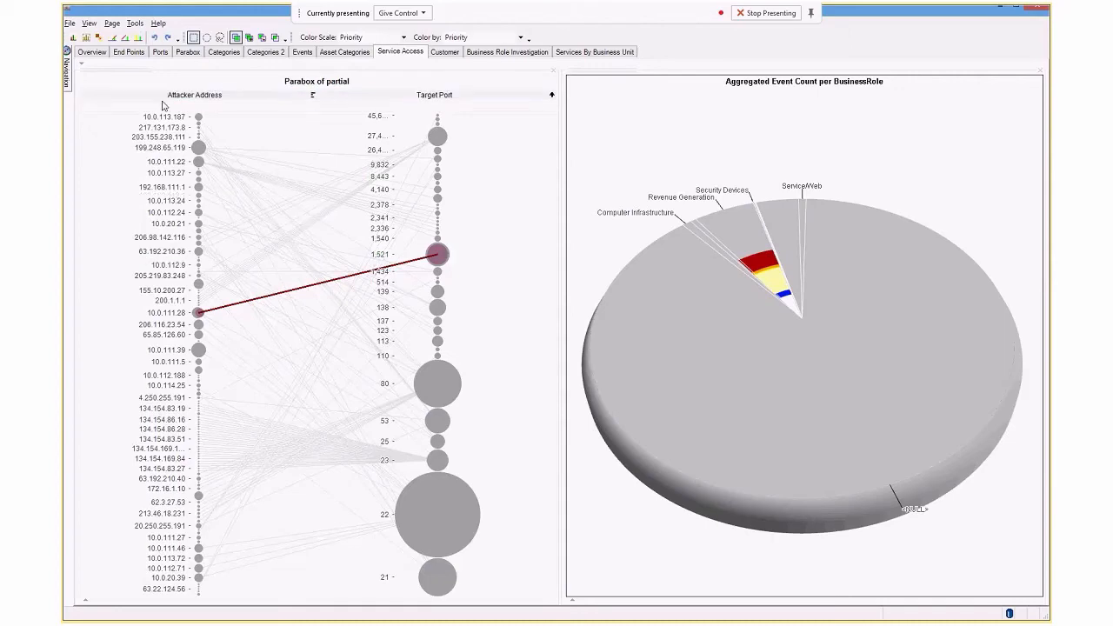
{"action": "left_click", "coordinate": [188, 53]}
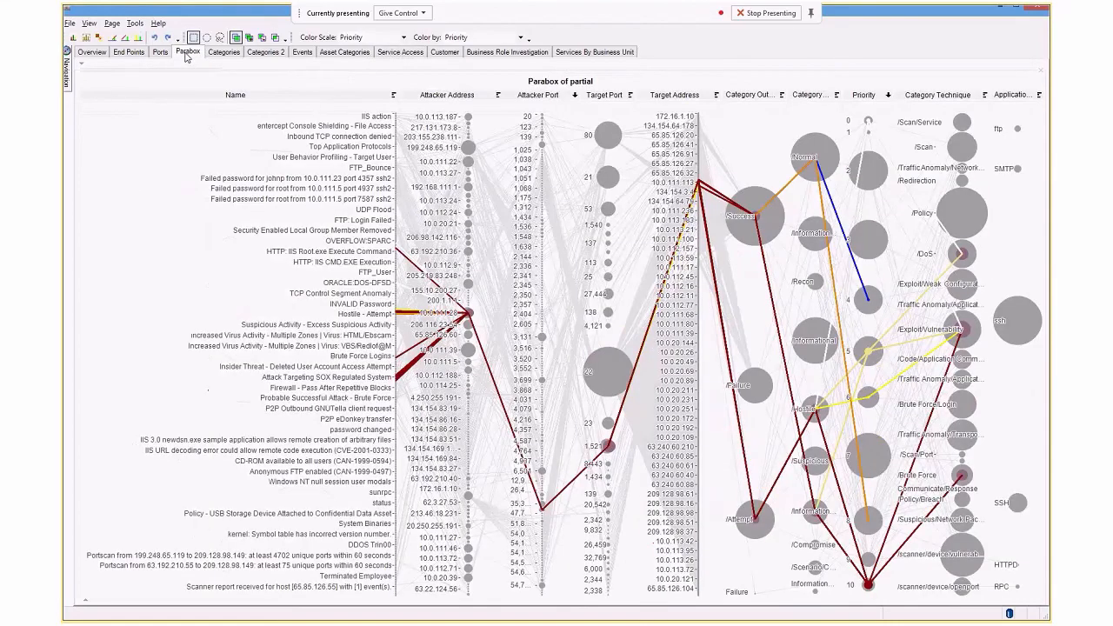